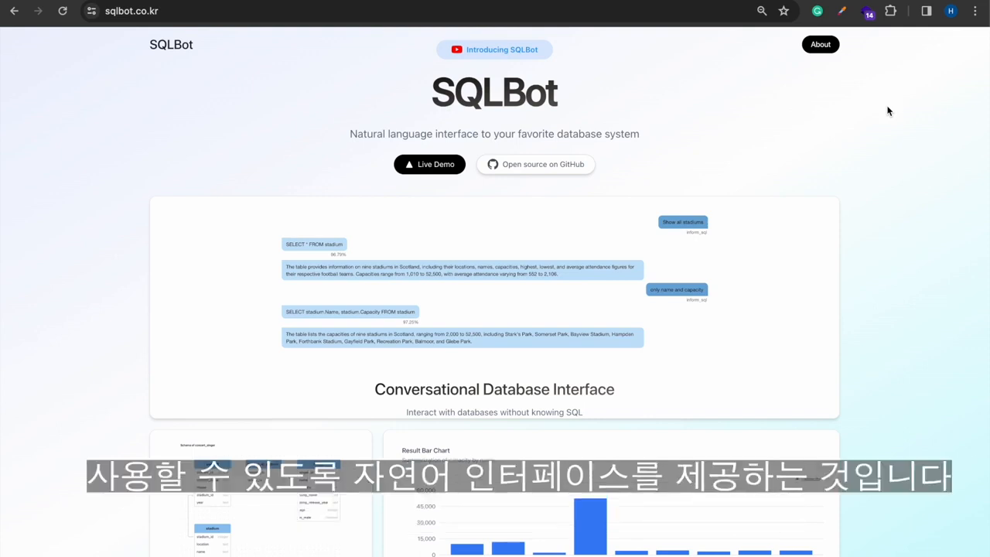
Look over the features on the SQLBot landing page and open the live demo
{"action": "scroll", "coordinate": [887, 142], "scroll_direction": "down", "scroll_amount": 3}
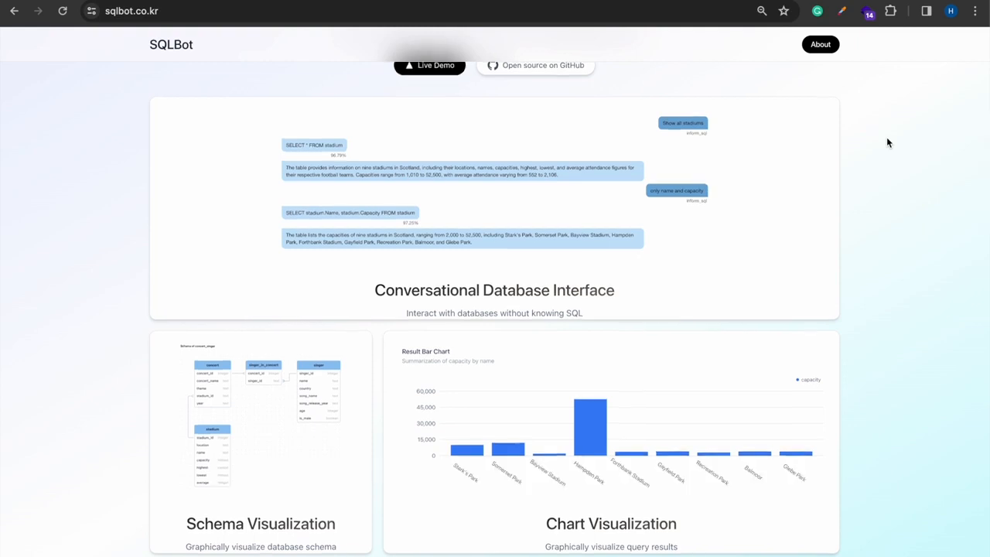
{"action": "scroll", "coordinate": [888, 142], "scroll_direction": "up", "scroll_amount": 3}
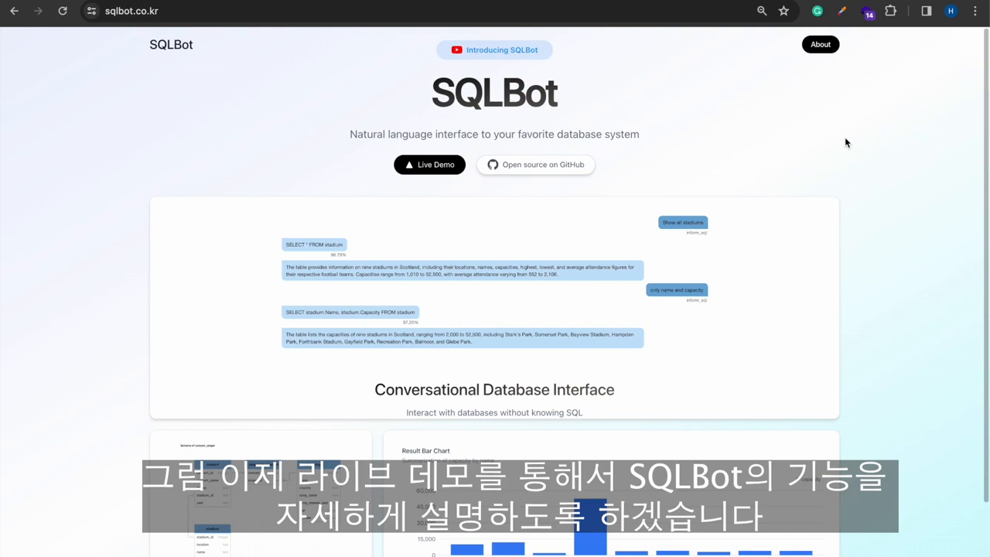
{"action": "left_click", "coordinate": [435, 164]}
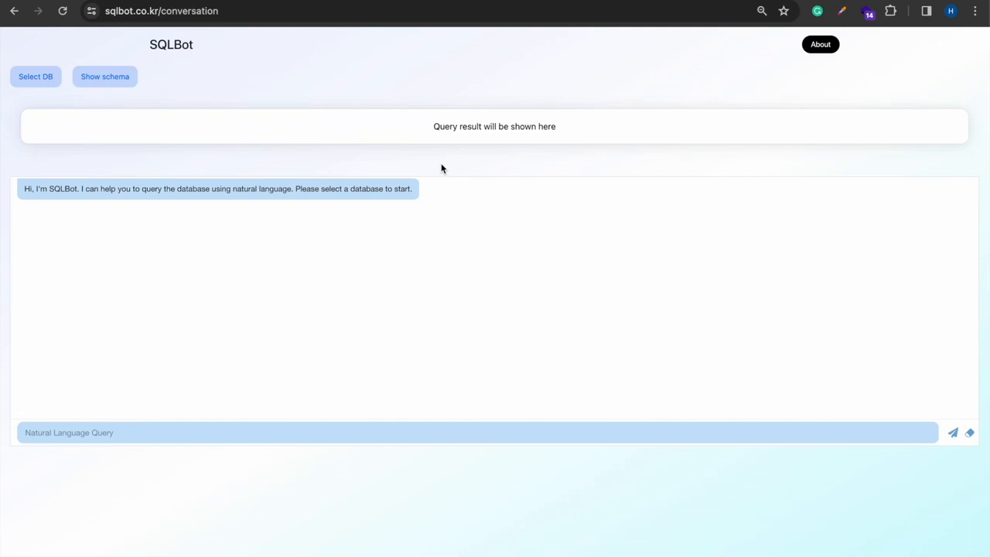
Select the concert_singer database for the conversation and view its schema diagram, closing the diagram when done
{"action": "left_click", "coordinate": [41, 78]}
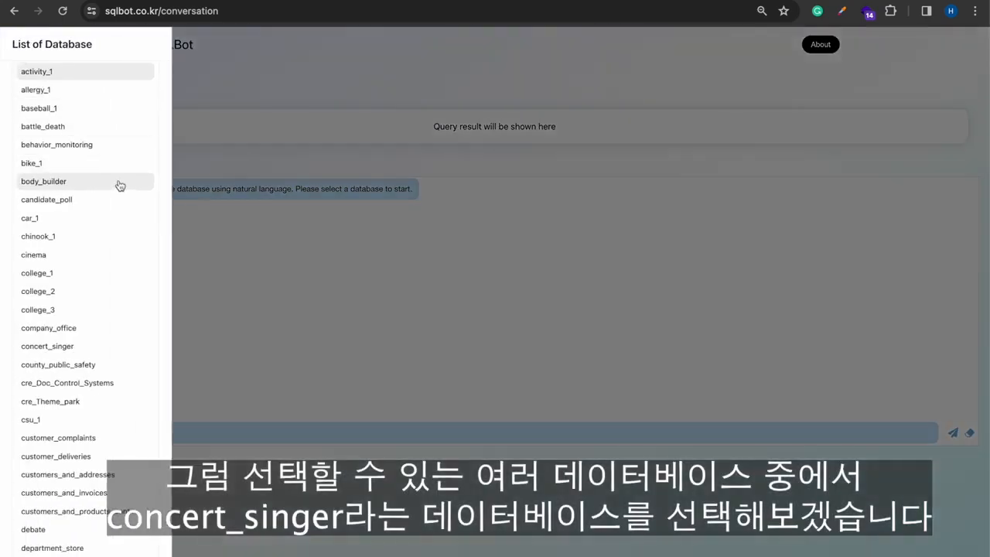
{"action": "scroll", "coordinate": [124, 190], "scroll_direction": "down", "scroll_amount": 15}
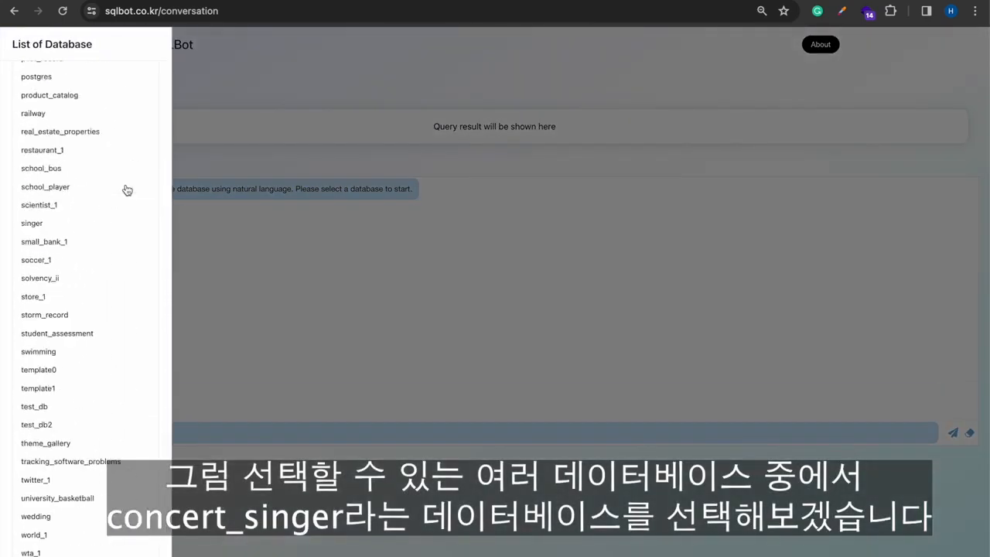
{"action": "scroll", "coordinate": [123, 190], "scroll_direction": "up", "scroll_amount": 15}
{"action": "left_click", "coordinate": [49, 360]}
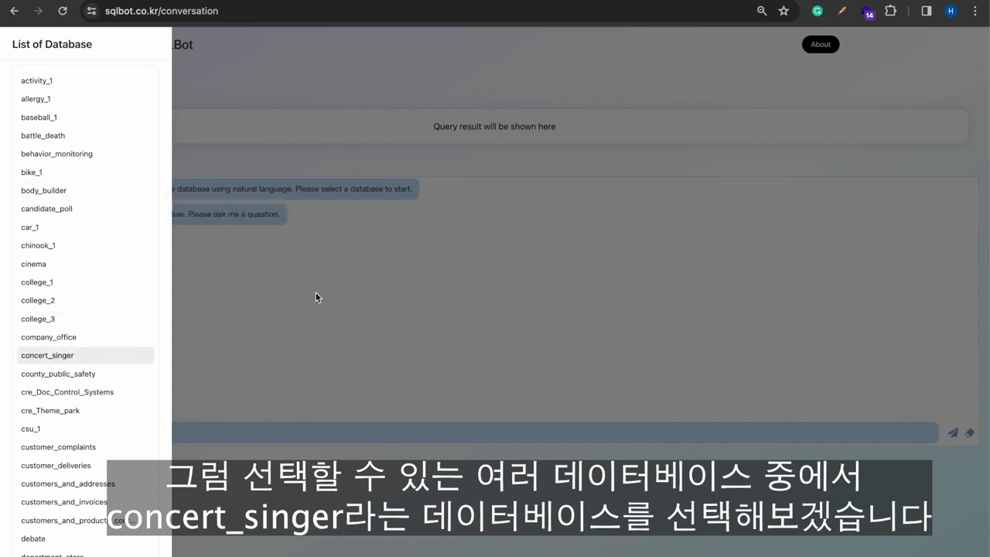
{"action": "left_click", "coordinate": [316, 297]}
{"action": "left_click", "coordinate": [115, 77]}
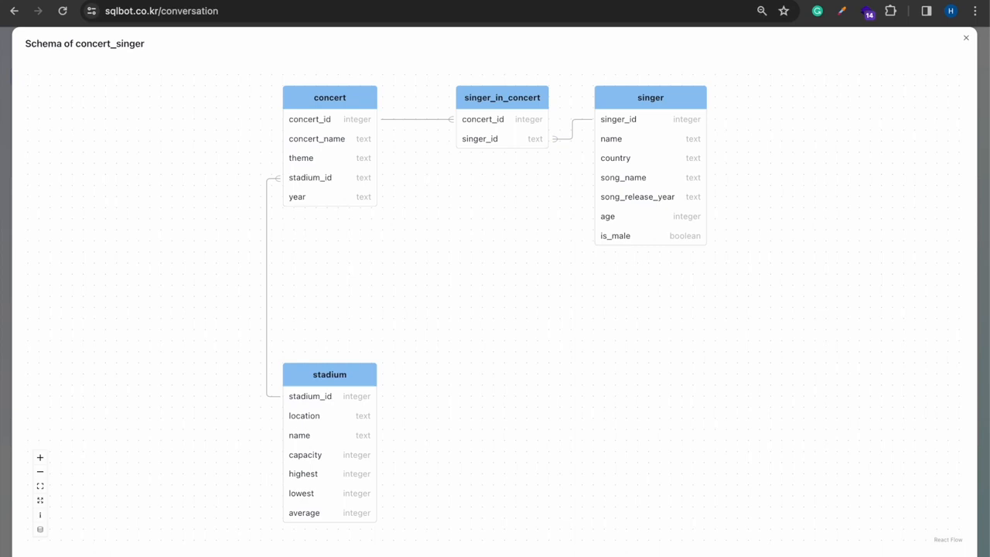
{"action": "left_click", "coordinate": [943, 556]}
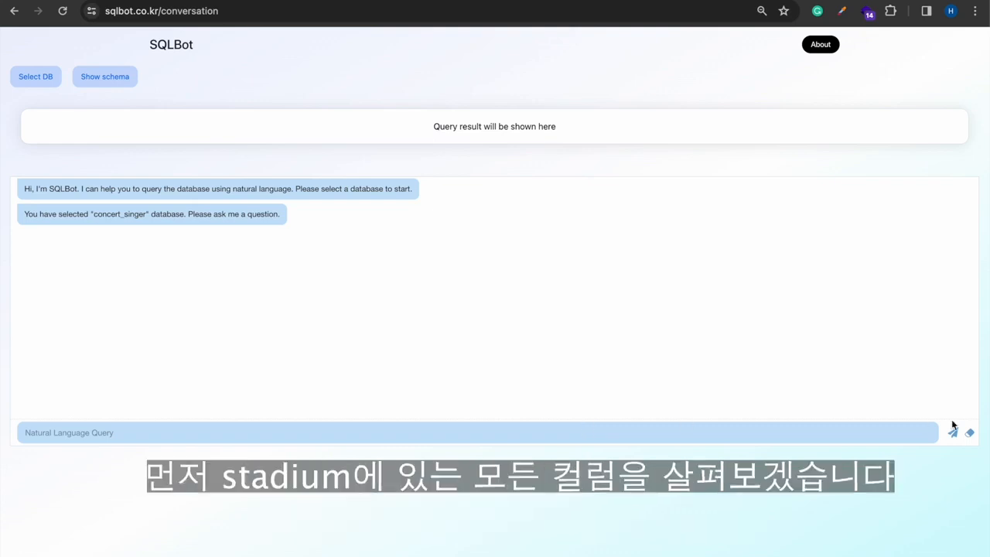
Ask "Show all stadiums", review the result table, and narrow it with the follow-up query "only name and capacity"
{"action": "type", "text": "Show all stadiums"}
{"action": "key", "text": "Return"}
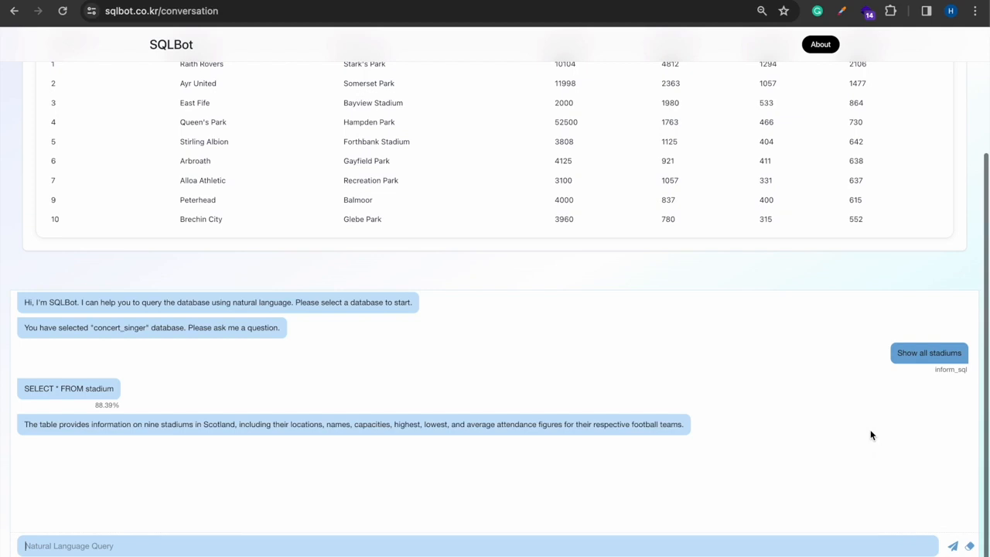
{"action": "scroll", "coordinate": [871, 433], "scroll_direction": "up", "scroll_amount": 3}
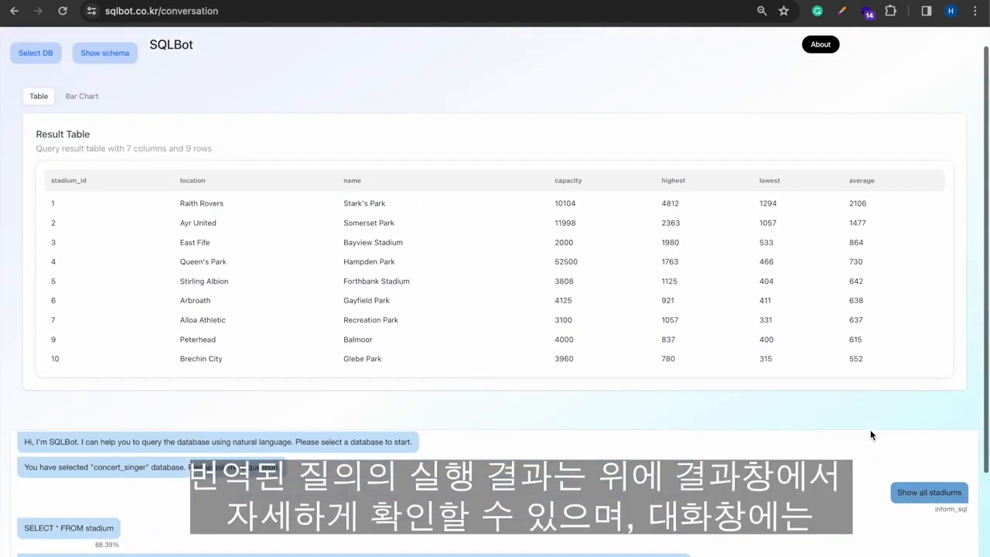
{"action": "scroll", "coordinate": [870, 435], "scroll_direction": "down", "scroll_amount": 3}
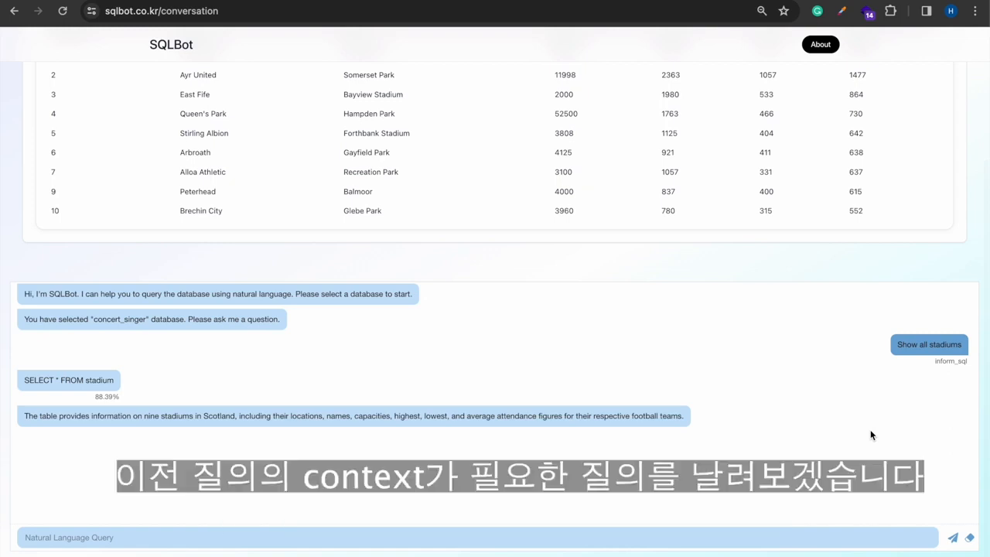
{"action": "type", "text": "only name and capacity"}
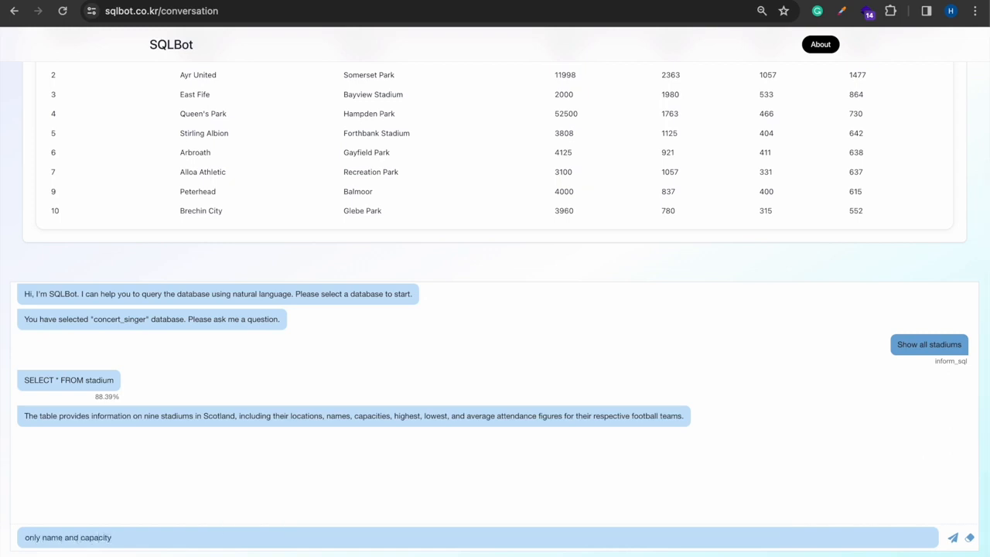
{"action": "key", "text": "Return"}
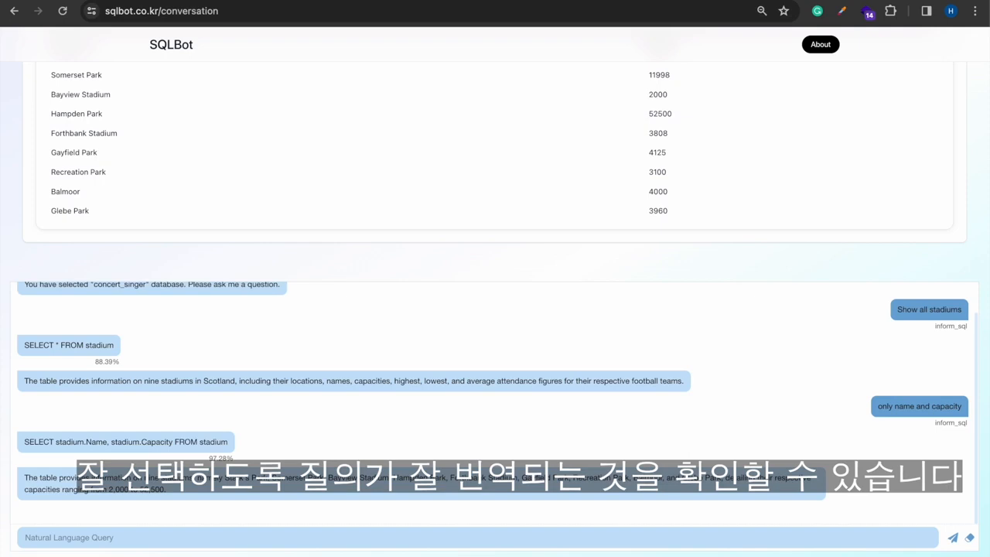
View the stadium name and capacity result as a bar chart, and return to the table view
{"action": "scroll", "coordinate": [495, 402], "scroll_direction": "up", "scroll_amount": 3}
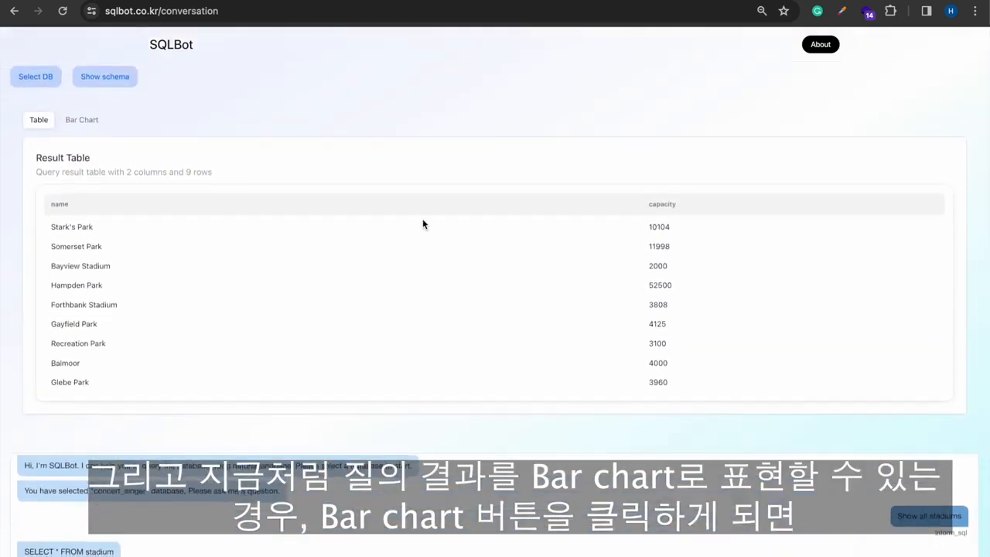
{"action": "left_click", "coordinate": [69, 122]}
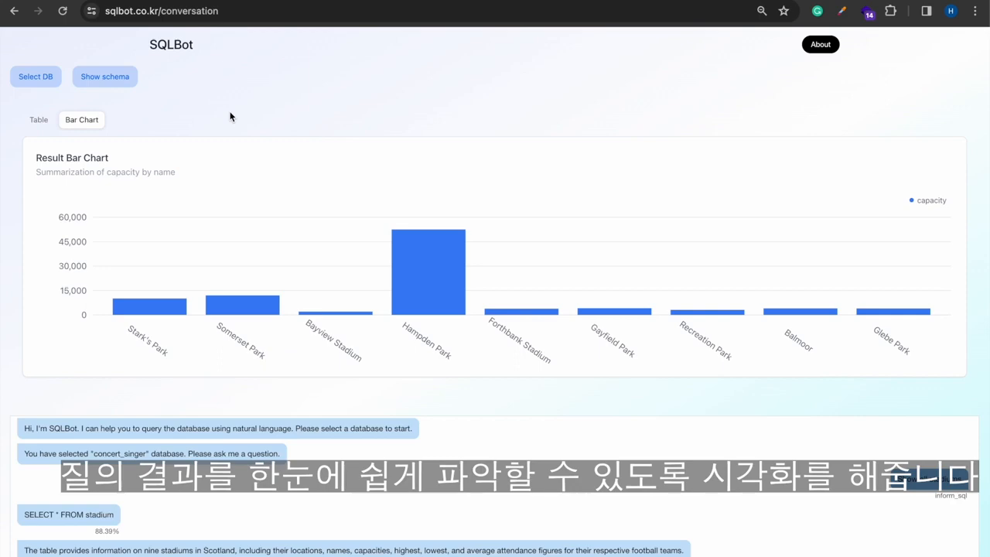
{"action": "left_click", "coordinate": [38, 121]}
End the current query session, ask "Show all concerts" in a fresh context, and review the result table
{"action": "scroll", "coordinate": [415, 137], "scroll_direction": "down", "scroll_amount": 5}
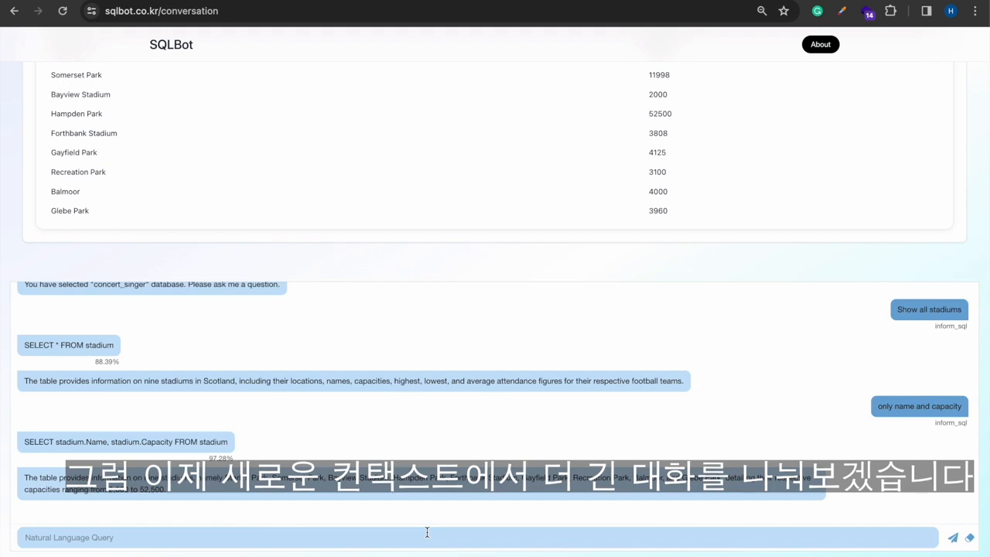
{"action": "left_click", "coordinate": [968, 537]}
{"action": "type", "text": "Show all concerts"}
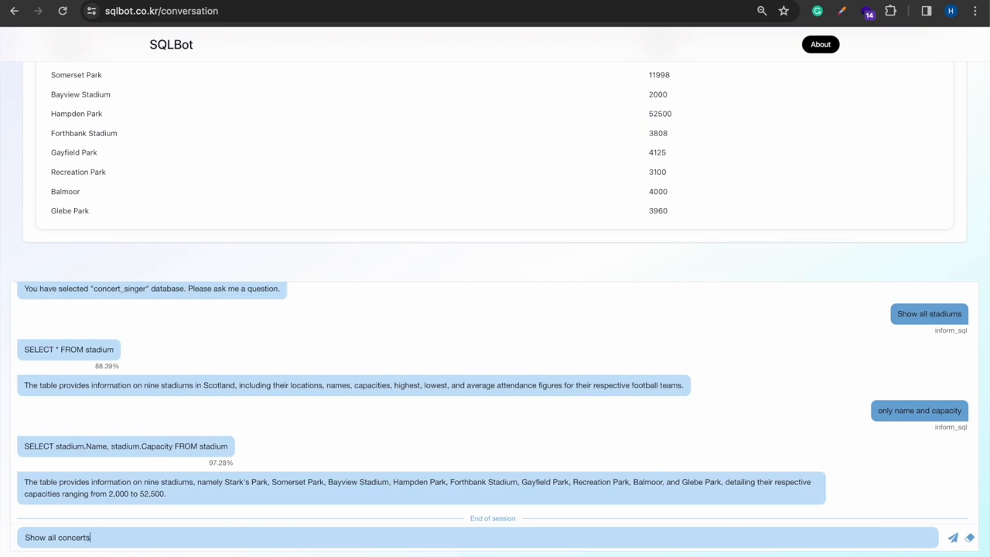
{"action": "key", "text": "Return"}
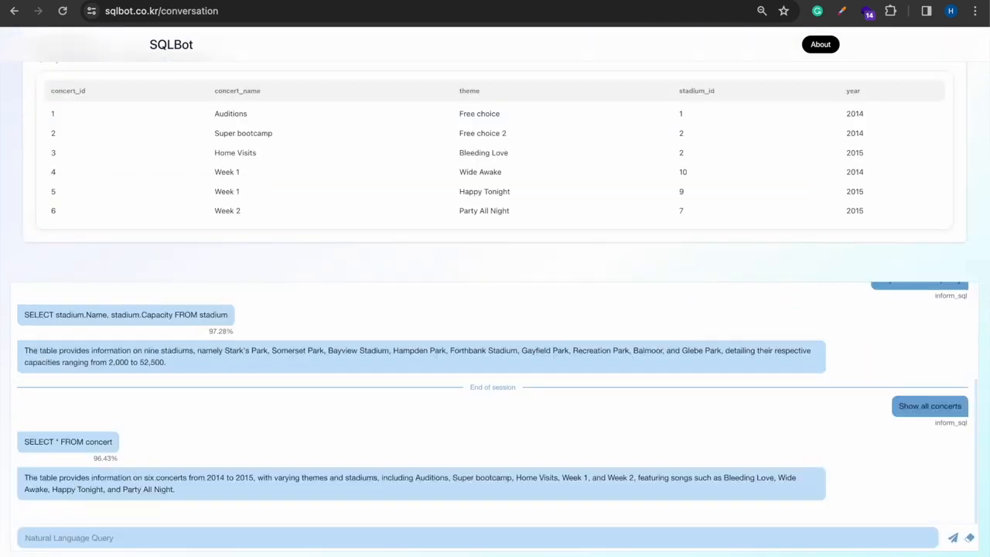
{"action": "scroll", "coordinate": [865, 266], "scroll_direction": "up", "scroll_amount": 3}
{"action": "scroll", "coordinate": [860, 424], "scroll_direction": "down", "scroll_amount": 3}
Ask "Find the name of concerts happened in the year of both 2014 and 2015" and "In which stadiums was the concert Week 1 held?"
{"action": "type", "text": "Find the name of concerts happened in the year of both 2014 and 2015"}
{"action": "key", "text": "Return"}
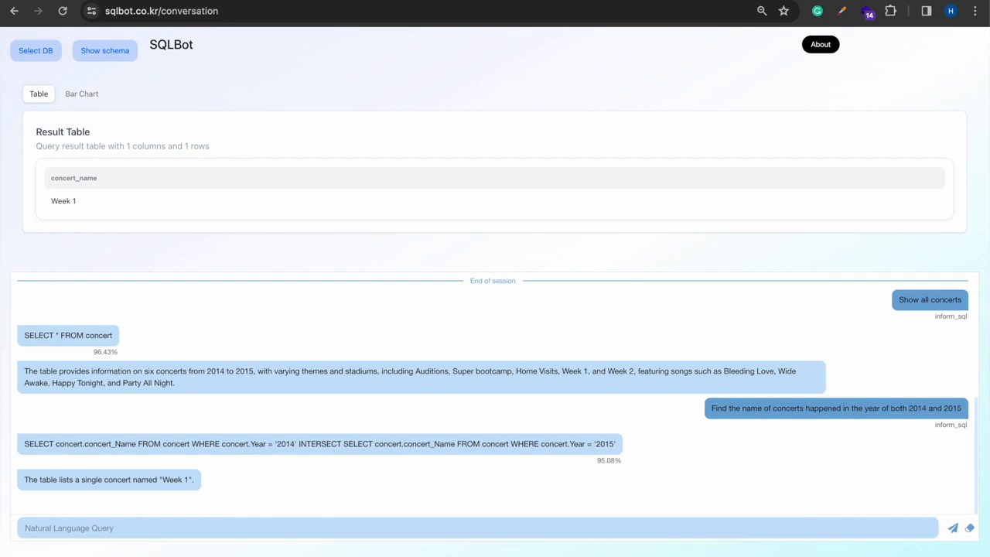
{"action": "type", "text": "In which stadiums was the concert Week 1 held?"}
{"action": "key", "text": "Return"}
Ask the context-dependent follow-ups "What about concert named Auditions?" and "Which locations was it held?"
{"action": "type", "text": "What about concert named Auditions?"}
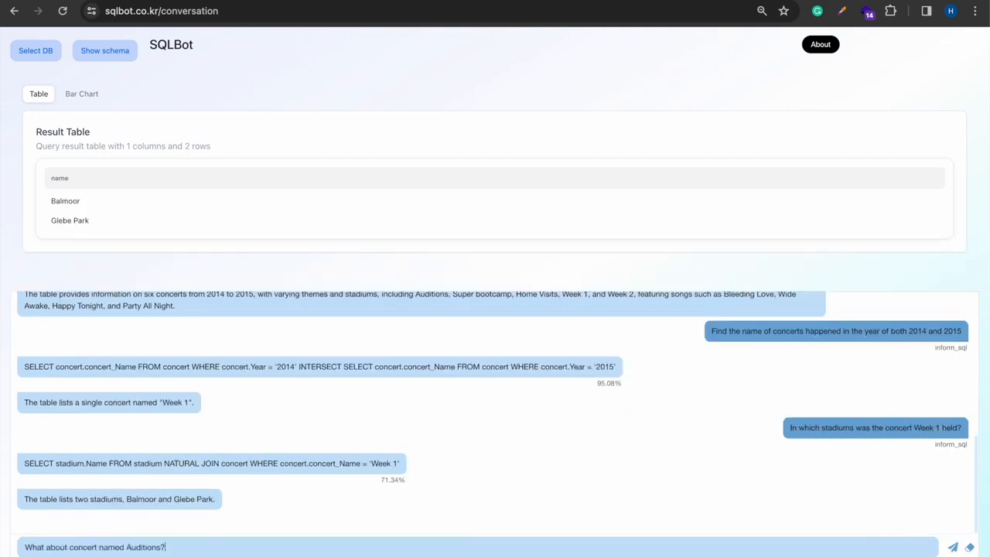
{"action": "key", "text": "Return"}
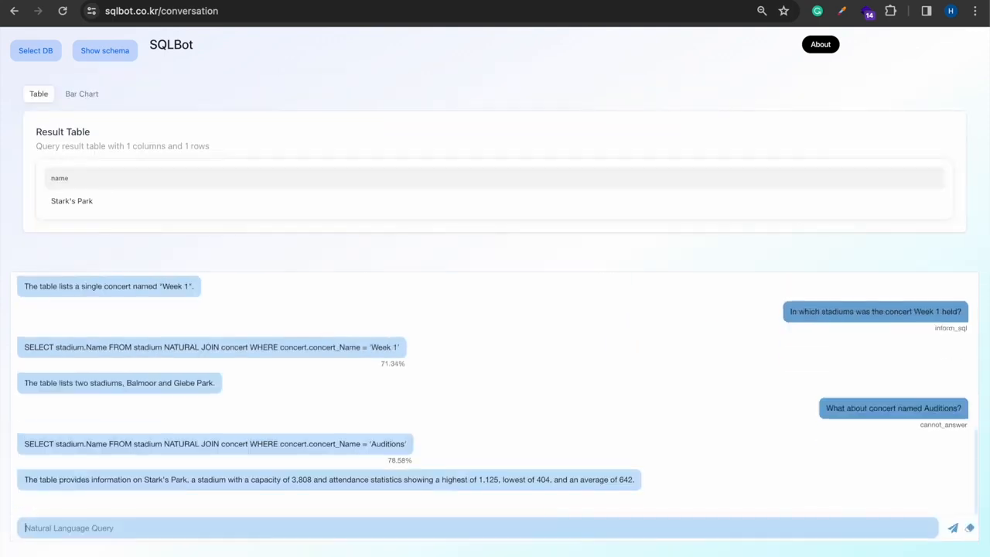
{"action": "type", "text": "Which locations was it held?"}
{"action": "key", "text": "Return"}
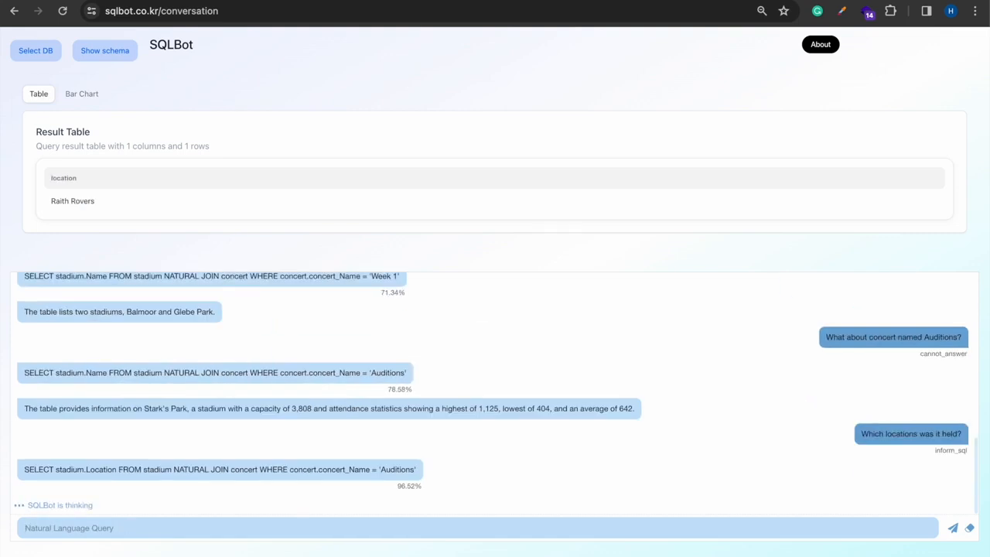
Ask "What are the names, locations, and concert years of stadiums which had some concerts in either 2014 or 2015"
{"action": "type", "text": "What are the names, locations, and concert years of stadiums w"}
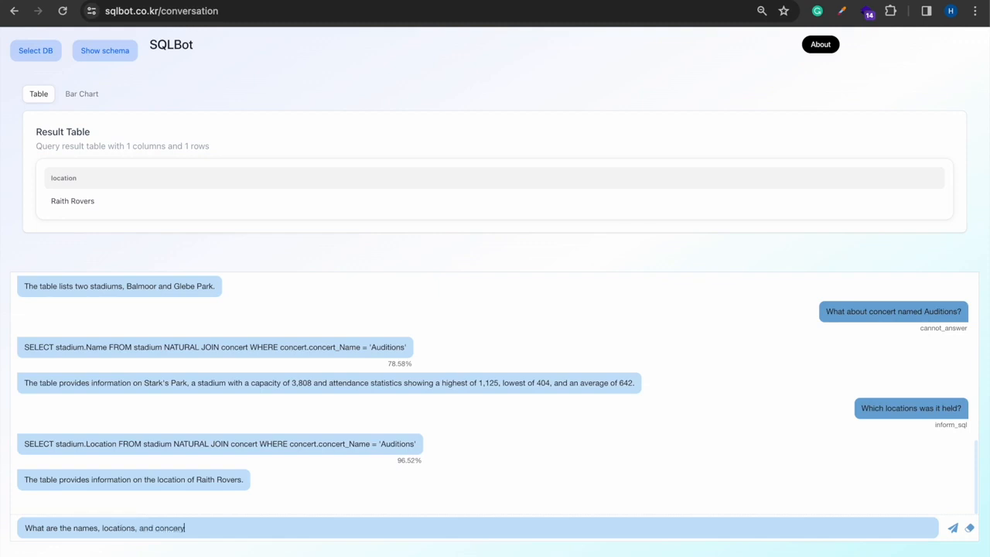
{"action": "type", "text": "hich had some concerts in either 2014 or 2015"}
{"action": "key", "text": "Return"}
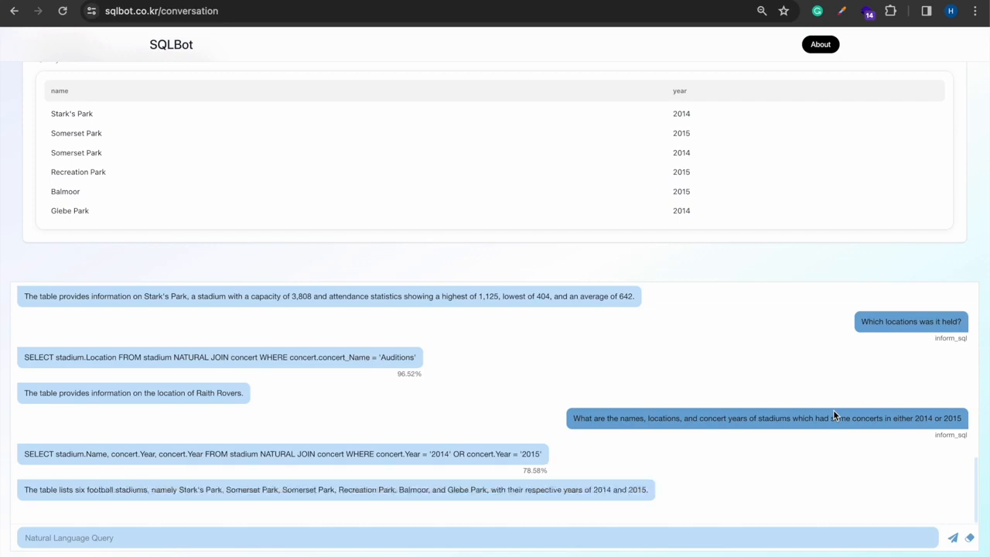
Switch the conversation to the formula_1 database using the list of databases
{"action": "scroll", "coordinate": [834, 415], "scroll_direction": "up", "scroll_amount": 1}
{"action": "scroll", "coordinate": [834, 415], "scroll_direction": "up", "scroll_amount": 3}
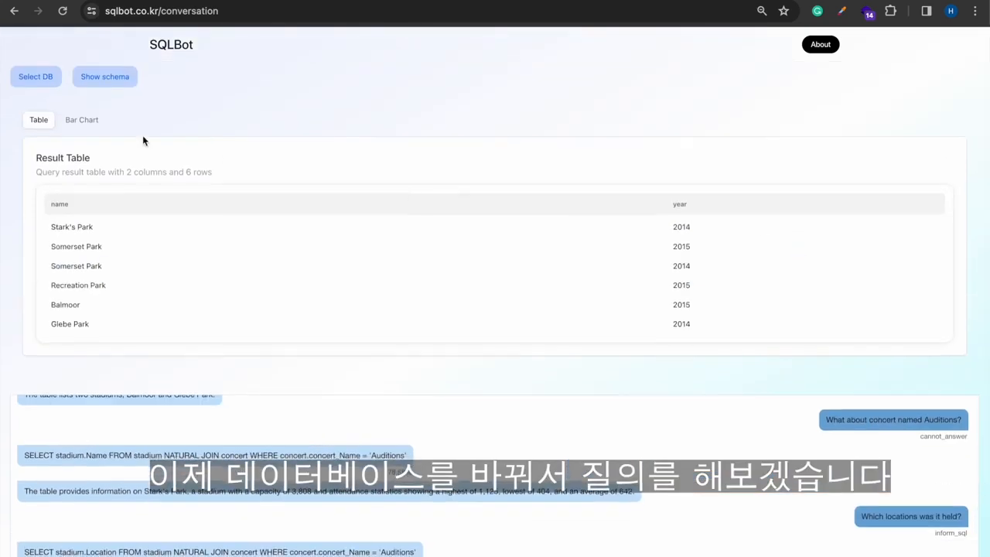
{"action": "left_click", "coordinate": [36, 137]}
{"action": "scroll", "coordinate": [101, 250], "scroll_direction": "down", "scroll_amount": 5}
{"action": "left_click", "coordinate": [37, 374]}
{"action": "left_click", "coordinate": [287, 73]}
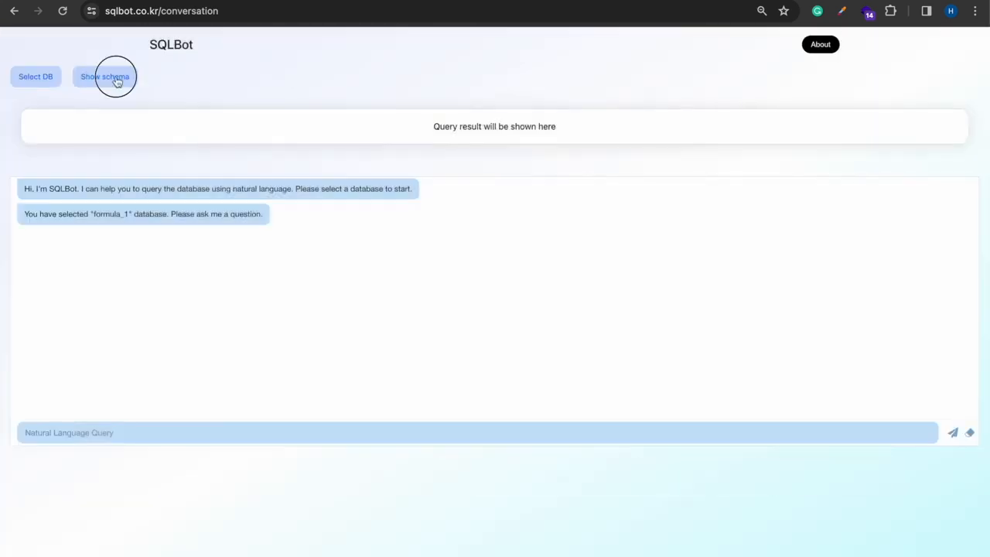
Show the formula_1 schema diagram and examine its tables enlarged, including drivers, races and pitstops
{"action": "left_click", "coordinate": [117, 79]}
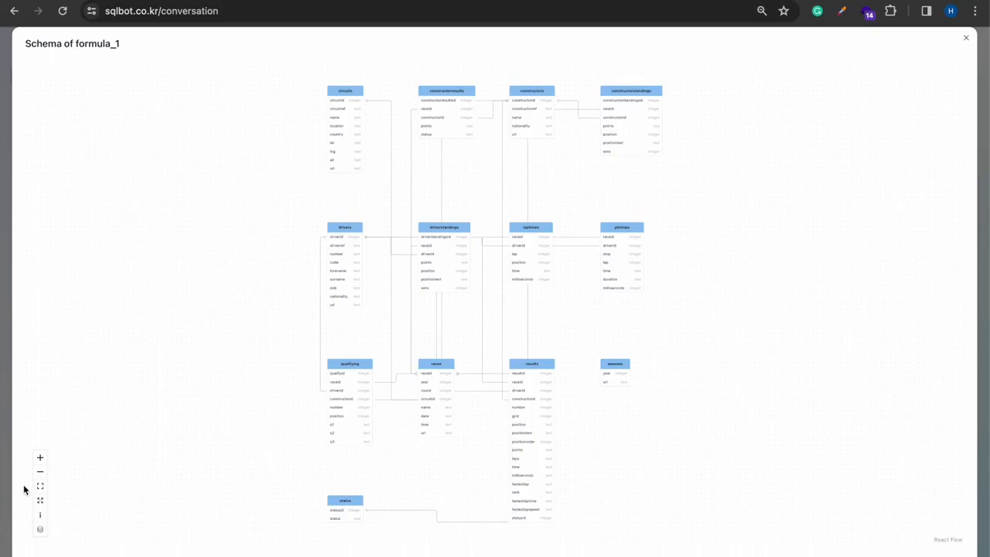
{"action": "left_click", "coordinate": [41, 458]}
{"action": "left_click", "coordinate": [41, 459]}
{"action": "left_click", "coordinate": [41, 458]}
{"action": "left_click_drag", "start_coordinate": [459, 152], "coordinate": [467, 119]}
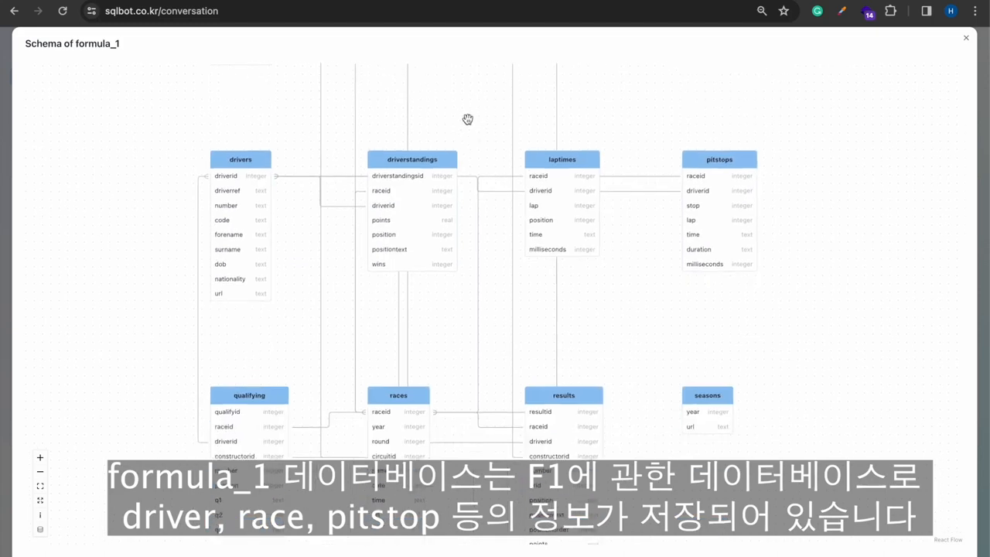
{"action": "left_click_drag", "start_coordinate": [463, 301], "coordinate": [461, 327]}
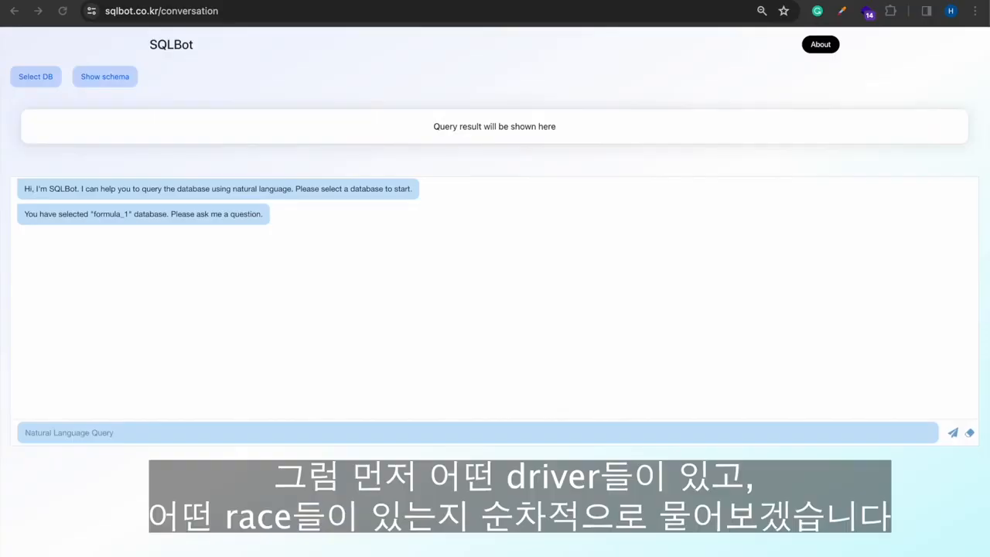
Query the formula_1 database with "List all drivers" and "List all race data in races", and review the returned race rows
{"action": "left_click", "coordinate": [132, 432]}
{"action": "type", "text": "List all drivers"}
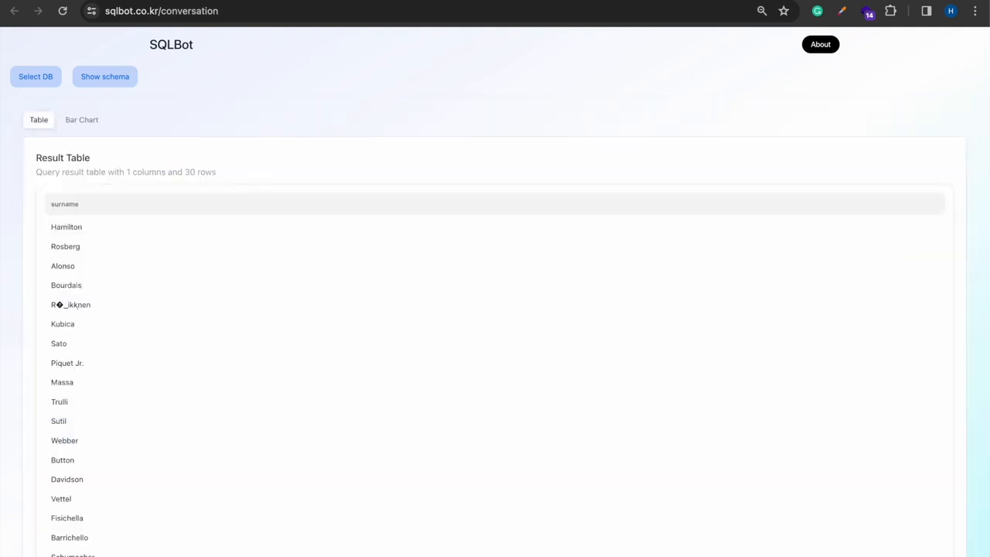
{"action": "scroll", "coordinate": [597, 453], "scroll_direction": "down", "scroll_amount": 10}
{"action": "type", "text": "List all race data in races"}
{"action": "key", "text": "Return"}
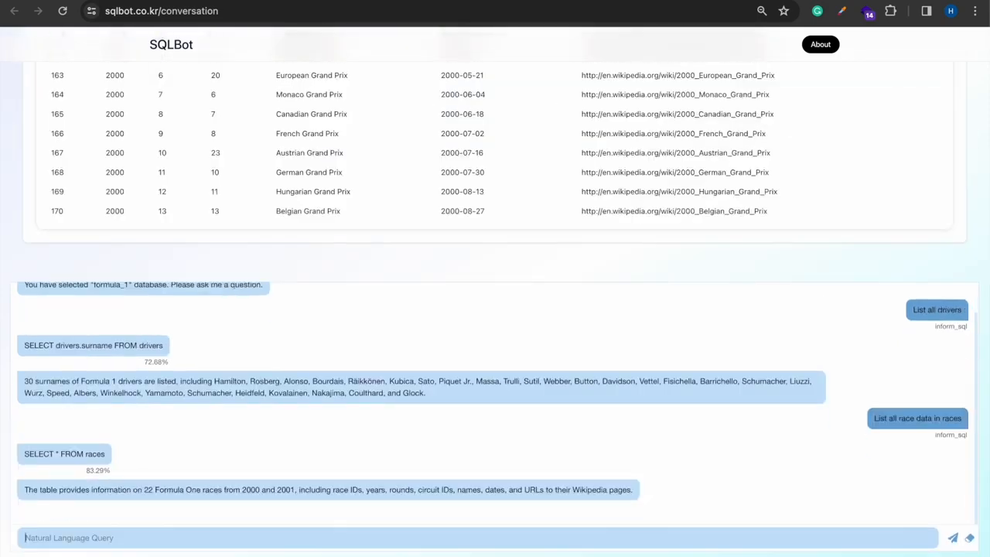
{"action": "scroll", "coordinate": [603, 447], "scroll_direction": "up", "scroll_amount": 6}
{"action": "scroll", "coordinate": [603, 447], "scroll_direction": "down", "scroll_amount": 6}
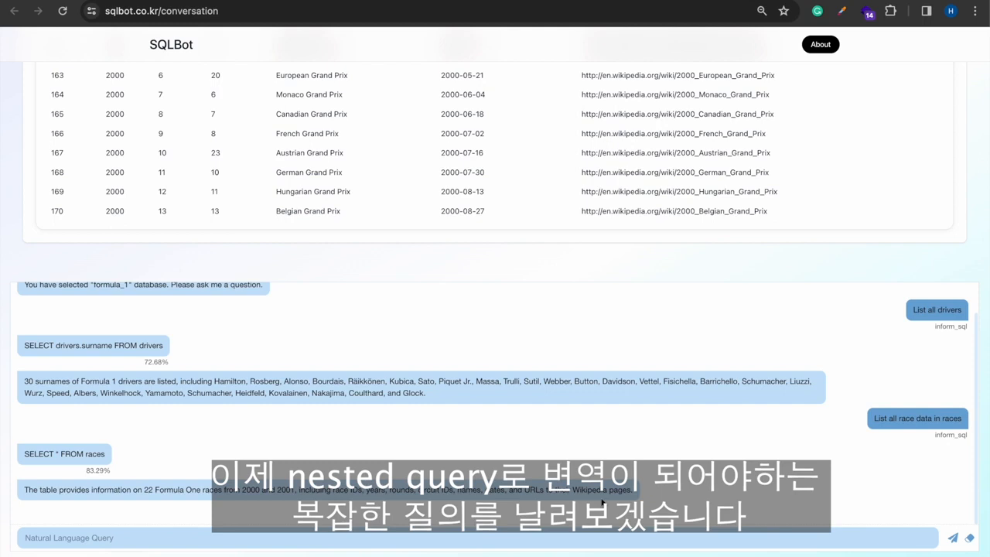
Ask for the distinct driver id and stop number of all drivers with a shorter pit stop duration than all drivers in the race with driverid 8
{"action": "type", "text": "Find the distinct driver id and the stop number of all driv"}
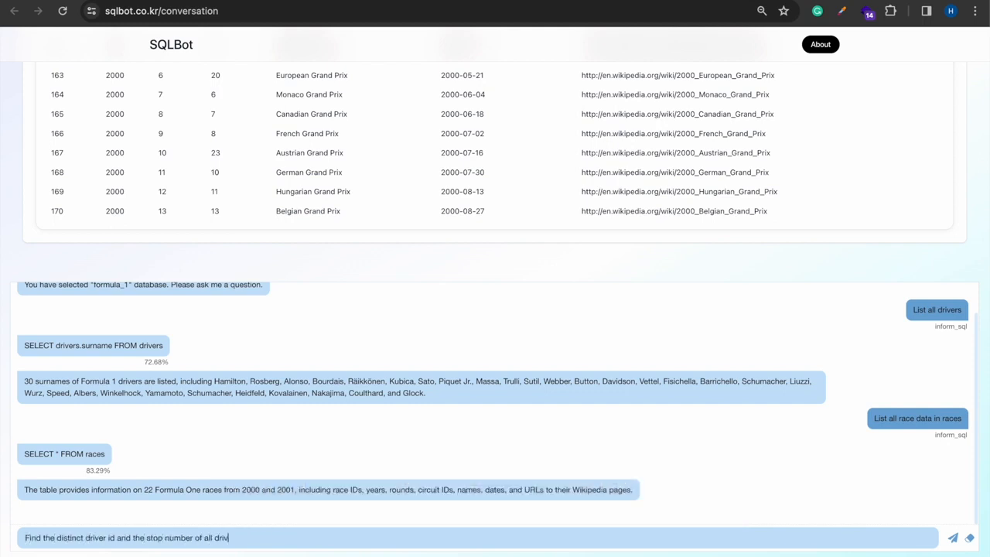
{"action": "type", "text": "ers that have a shorter pit stop duration than all drivers in the race with driverid 8"}
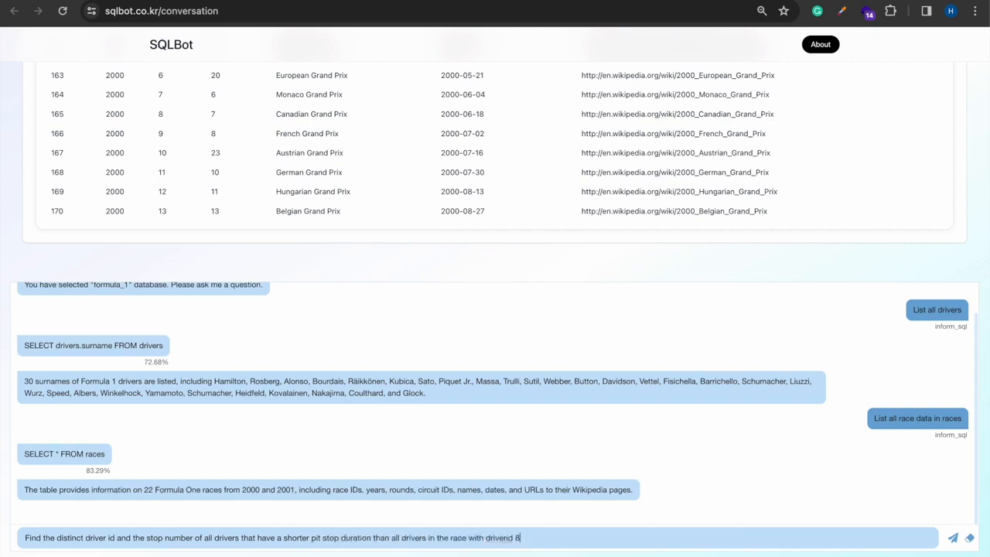
{"action": "key", "text": "Return"}
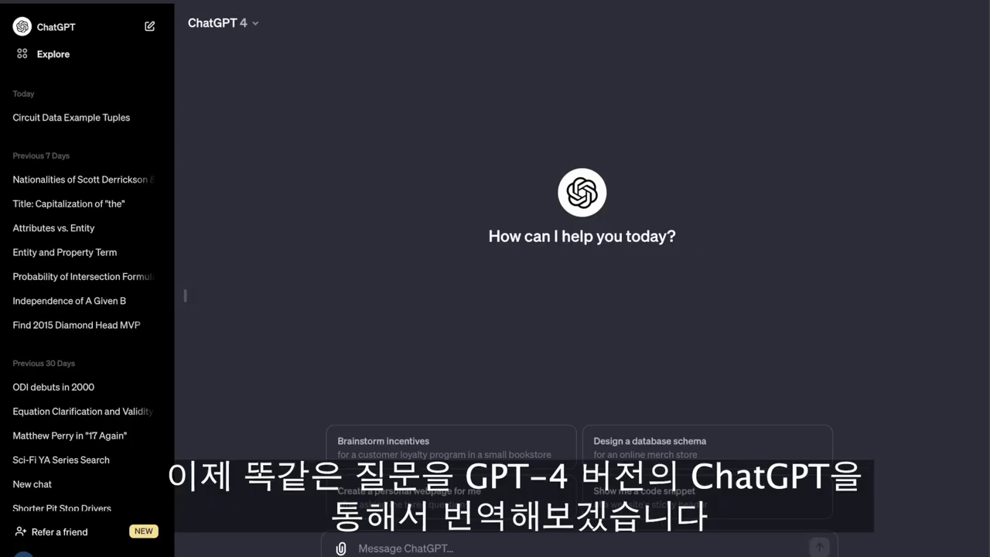
Switch to ChatGPT, submit the prompt to translate the race 841 pit stop question into SQL with the table schema included, and review the reply
{"action": "left_click", "coordinate": [418, 549]}
{"action": "key", "text": "ctrl+v"}
{"action": "scroll", "coordinate": [599, 486], "scroll_direction": "up", "scroll_amount": 10}
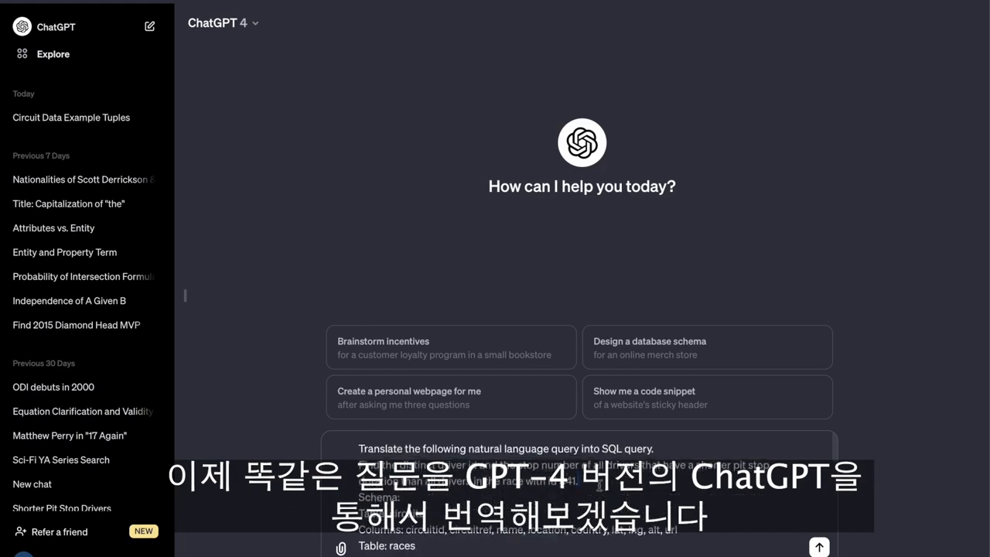
{"action": "scroll", "coordinate": [687, 495], "scroll_direction": "down", "scroll_amount": 10}
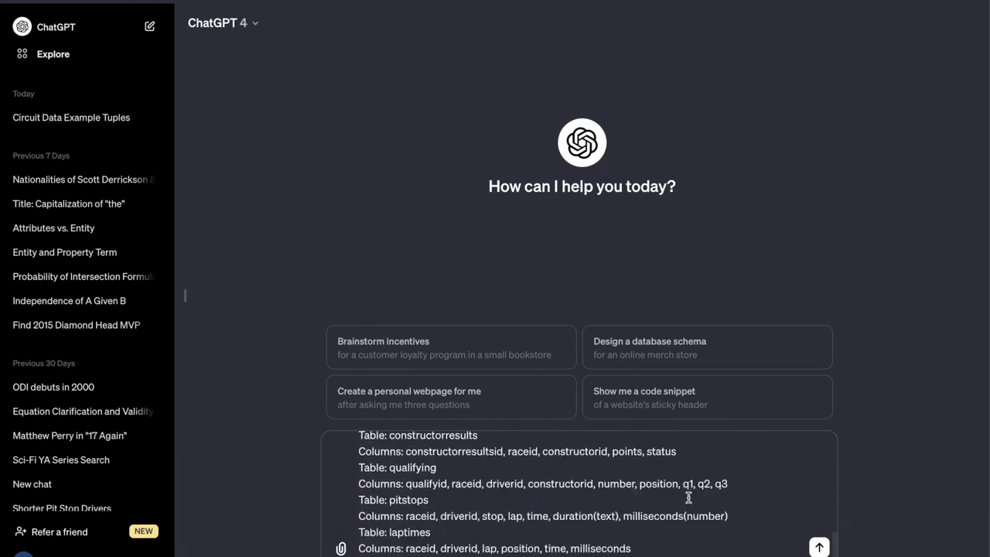
{"action": "key", "text": "Return"}
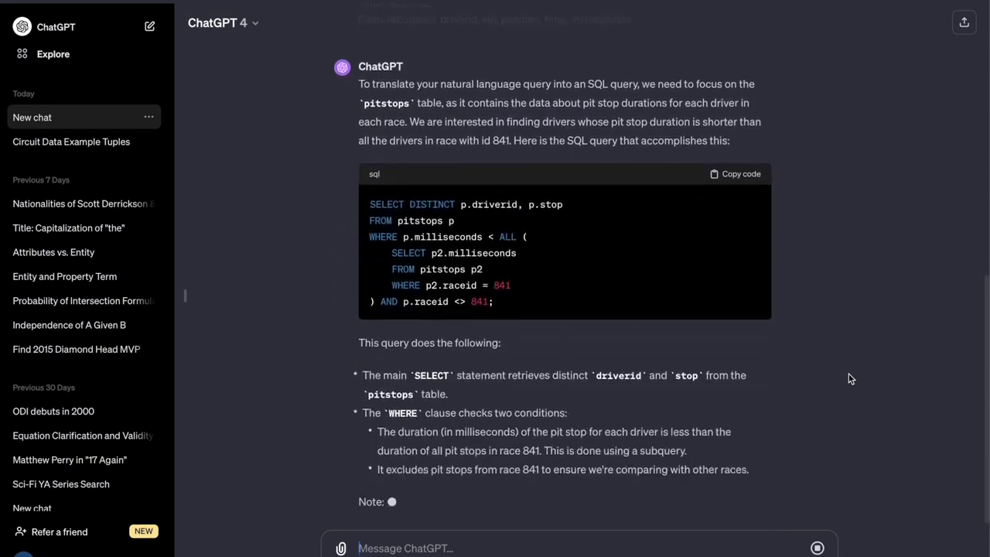
{"action": "scroll", "coordinate": [851, 379], "scroll_direction": "up", "scroll_amount": 2}
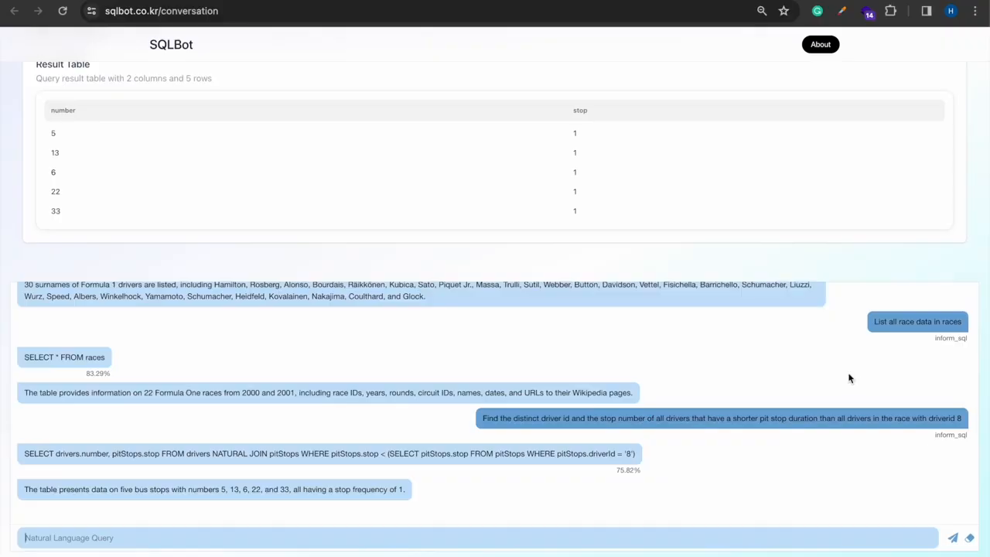
Switch back to SQLBot and select the dorm_1 database from the list of databases
{"action": "left_click", "coordinate": [970, 539]}
{"action": "scroll", "coordinate": [80, 137], "scroll_direction": "up", "scroll_amount": 2}
{"action": "left_click", "coordinate": [39, 71]}
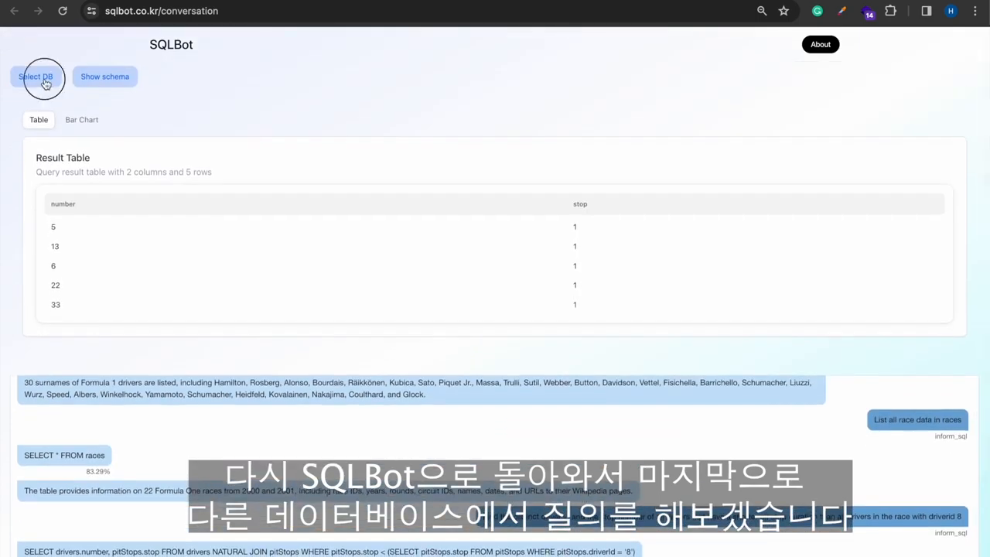
{"action": "scroll", "coordinate": [100, 285], "scroll_direction": "down", "scroll_amount": 4}
{"action": "left_click", "coordinate": [72, 389]}
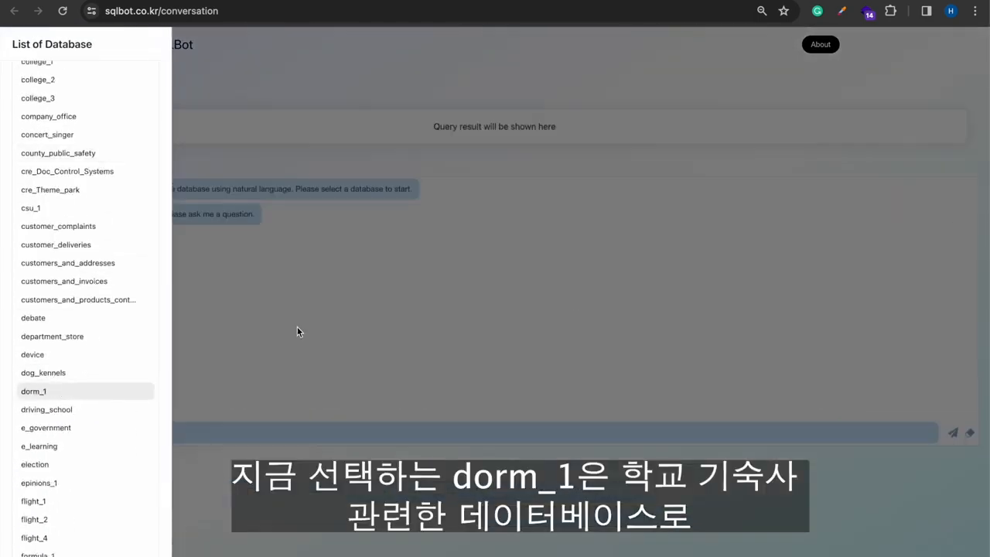
{"action": "left_click", "coordinate": [297, 326]}
Show the dorm_1 schema diagram and examine how the dorm, amenity, lives_in and student tables relate
{"action": "left_click", "coordinate": [118, 75]}
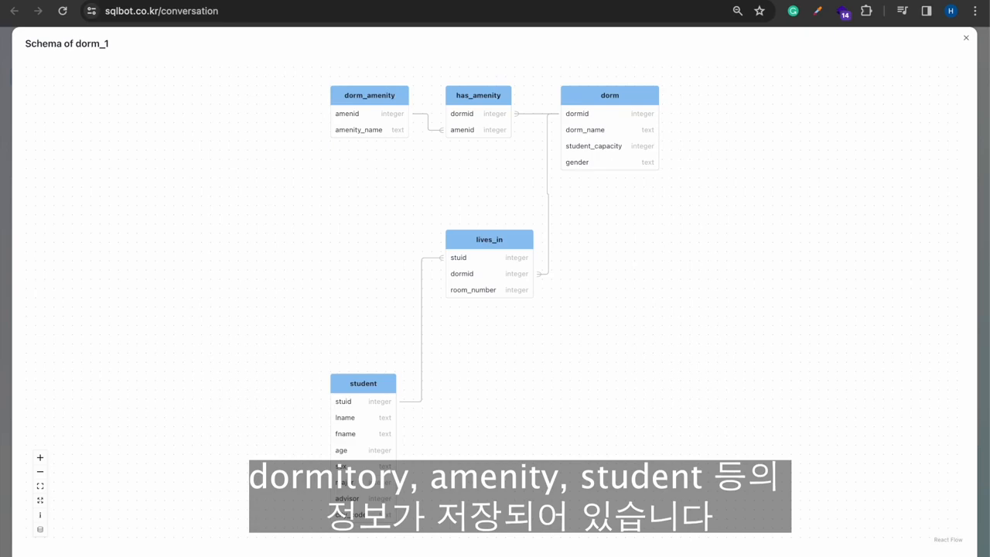
{"action": "key", "text": "Escape"}
Query the dorm_1 database with "Show all dormitory amenity" and "How many dormitory amenities are there?"
{"action": "type", "text": "Show all dormitory amenity"}
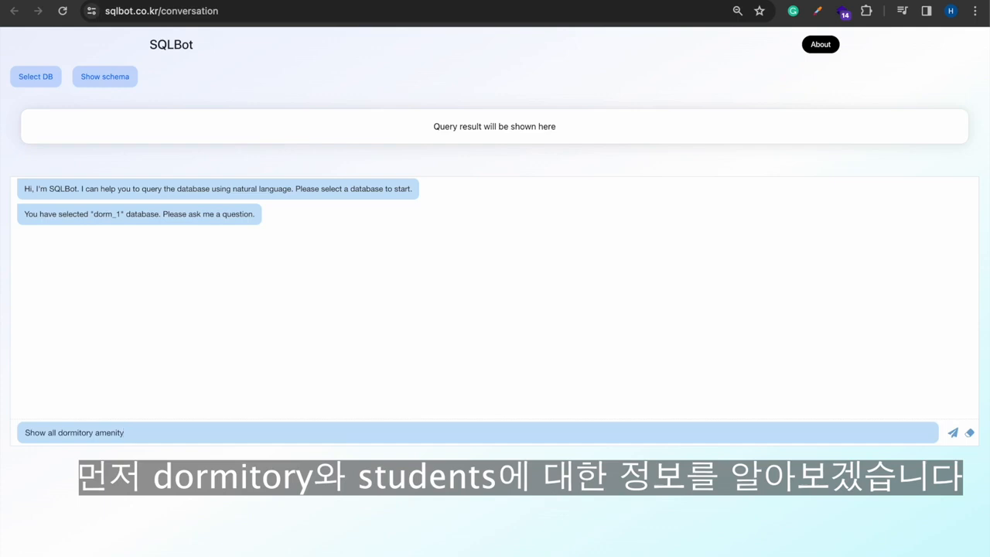
{"action": "key", "text": "Return"}
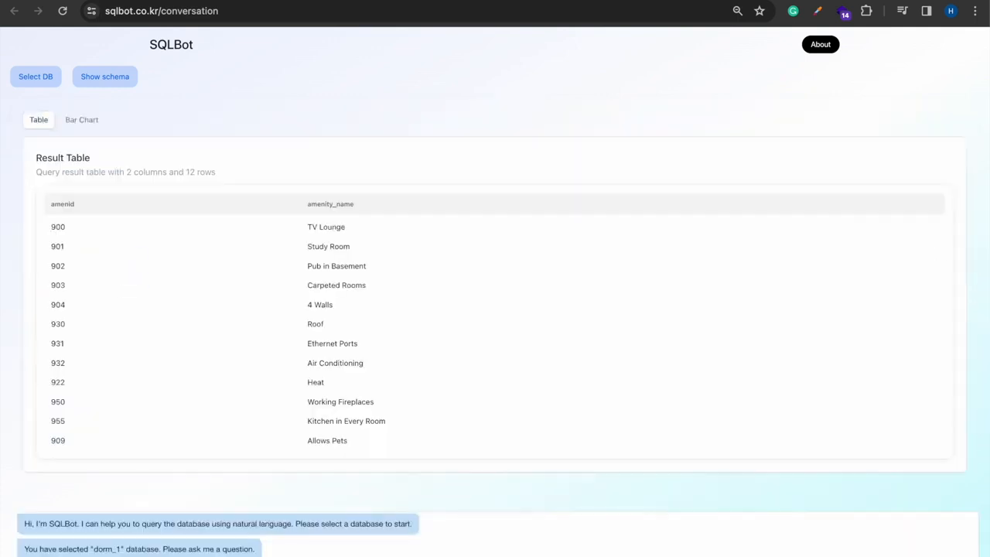
{"action": "type", "text": "How many dormitory ame"}
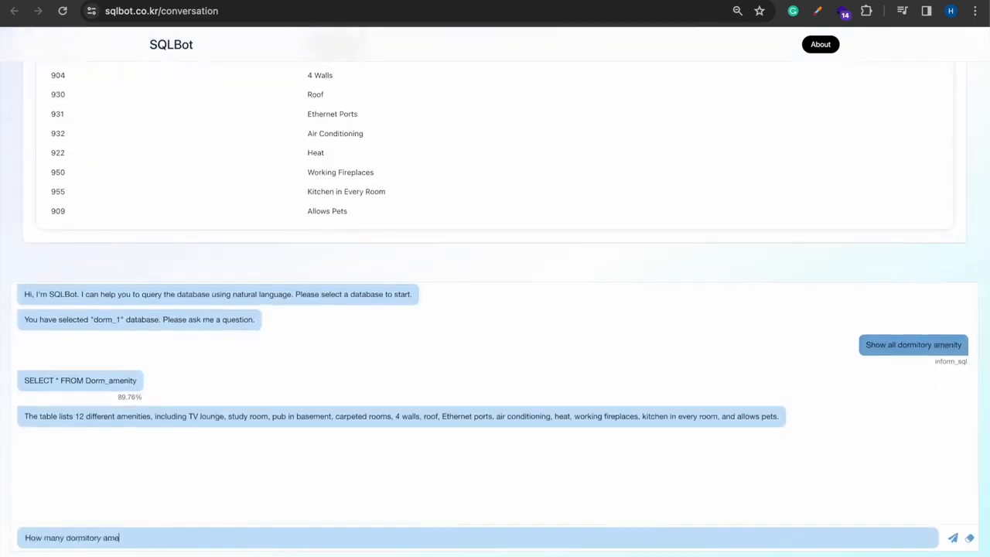
{"action": "type", "text": "nities are there?"}
{"action": "key", "text": "Return"}
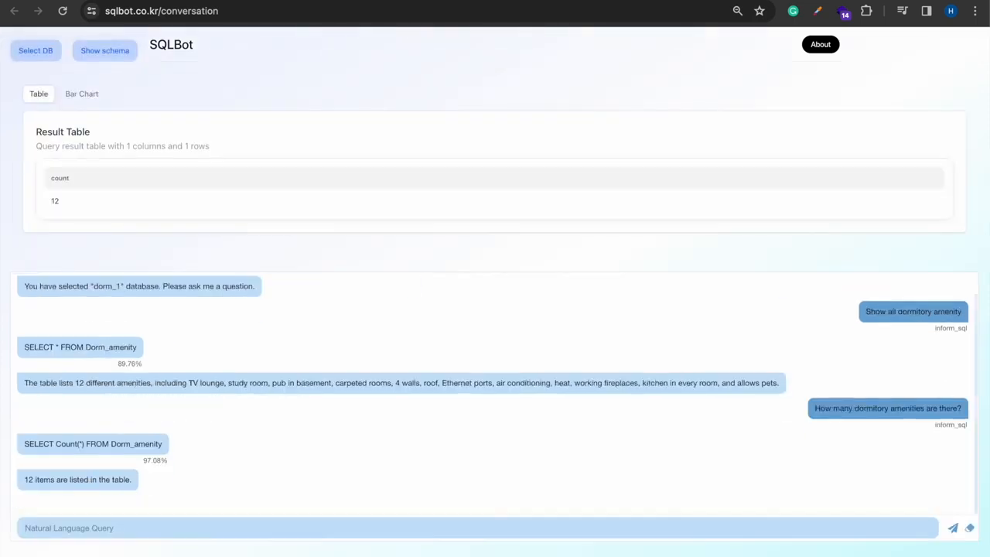
Query the student data with "Show all students" and the follow-up "How many students are there?"
{"action": "type", "text": "Show all students"}
{"action": "key", "text": "Return"}
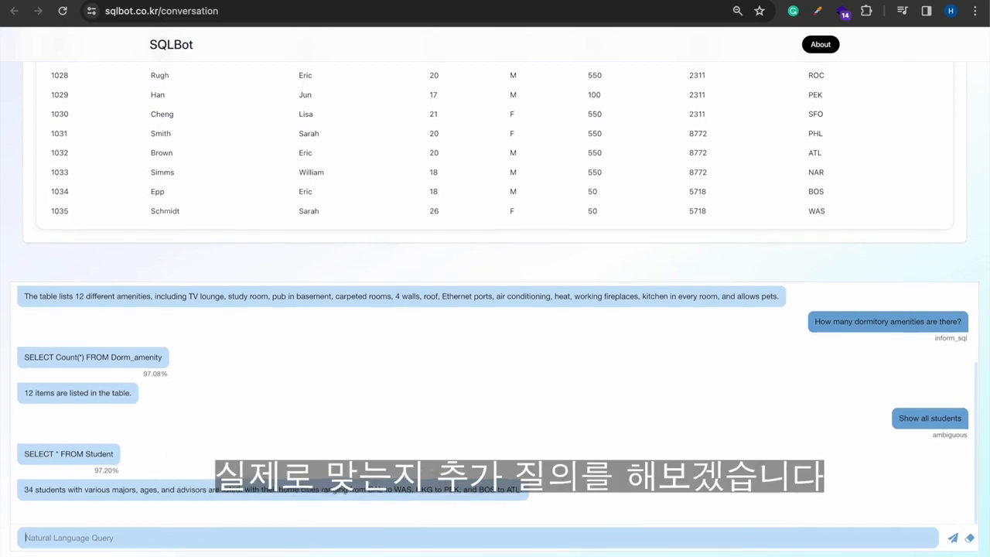
{"action": "type", "text": "How many students are there?"}
{"action": "key", "text": "Return"}
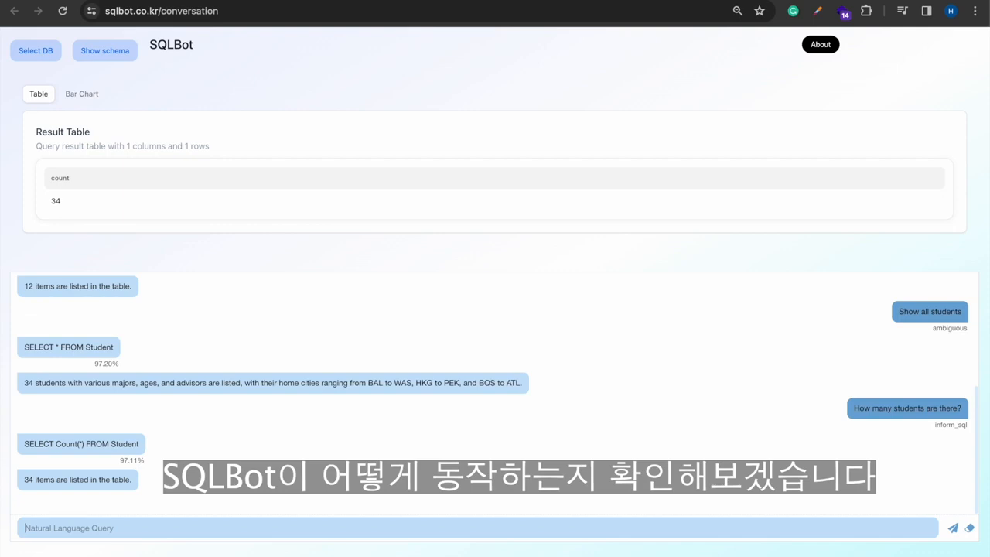
Ask the unrelated question "Show all concerts" and correct it with the follow-up "I mean dorms"
{"action": "type", "text": "Show all concerts"}
{"action": "key", "text": "Return"}
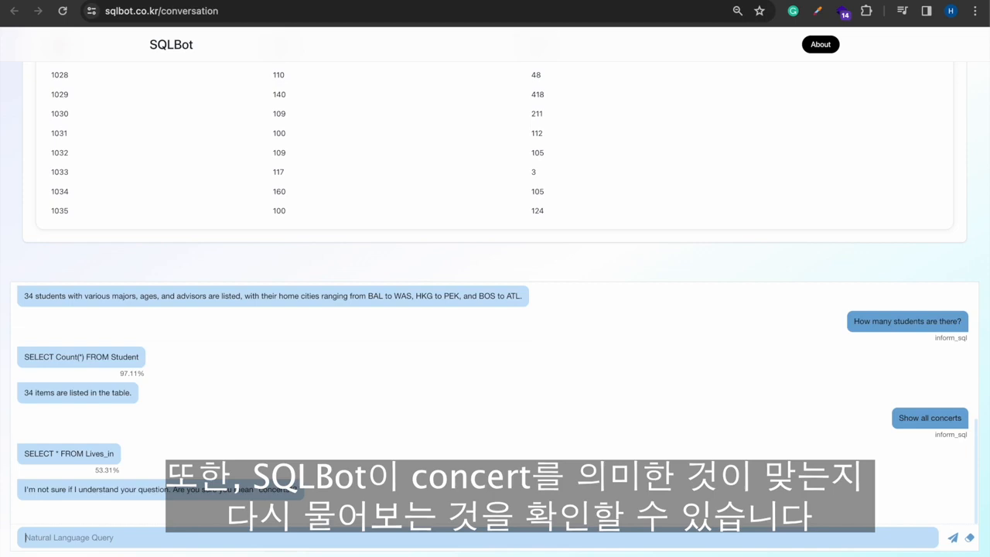
{"action": "type", "text": "I mean dorms"}
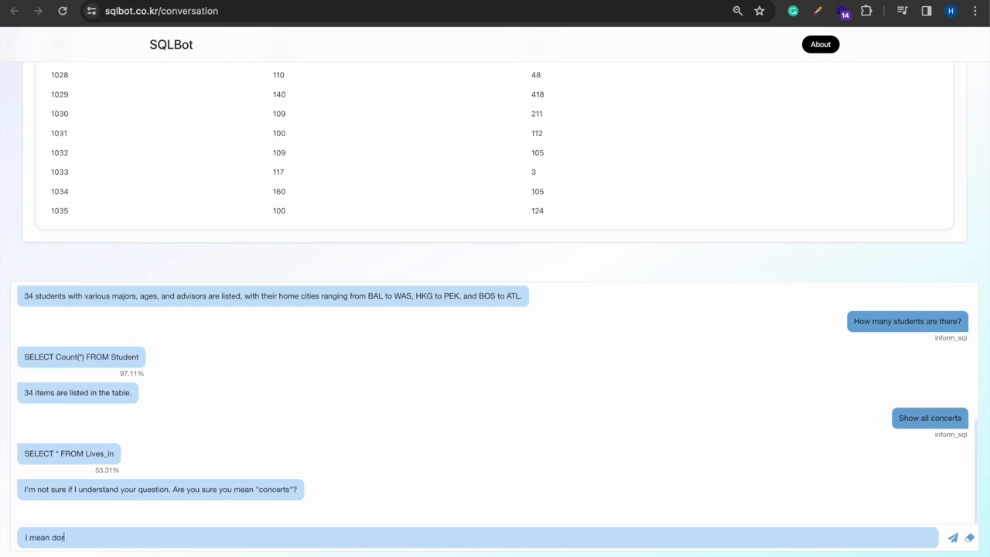
{"action": "key", "text": "Return"}
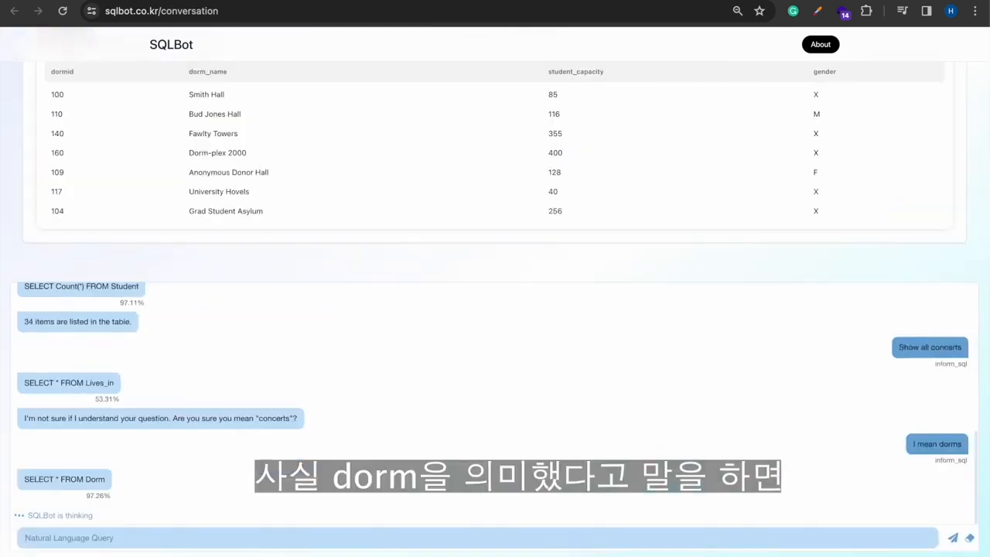